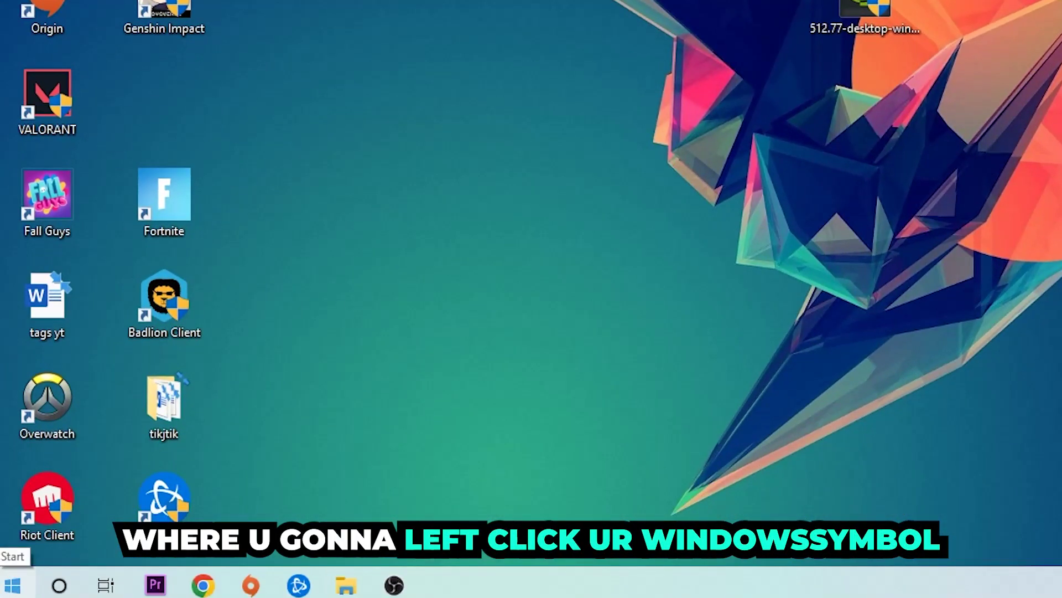
Step: Open the Start menu to search for Windows Defender Firewall
left_click(12, 584)
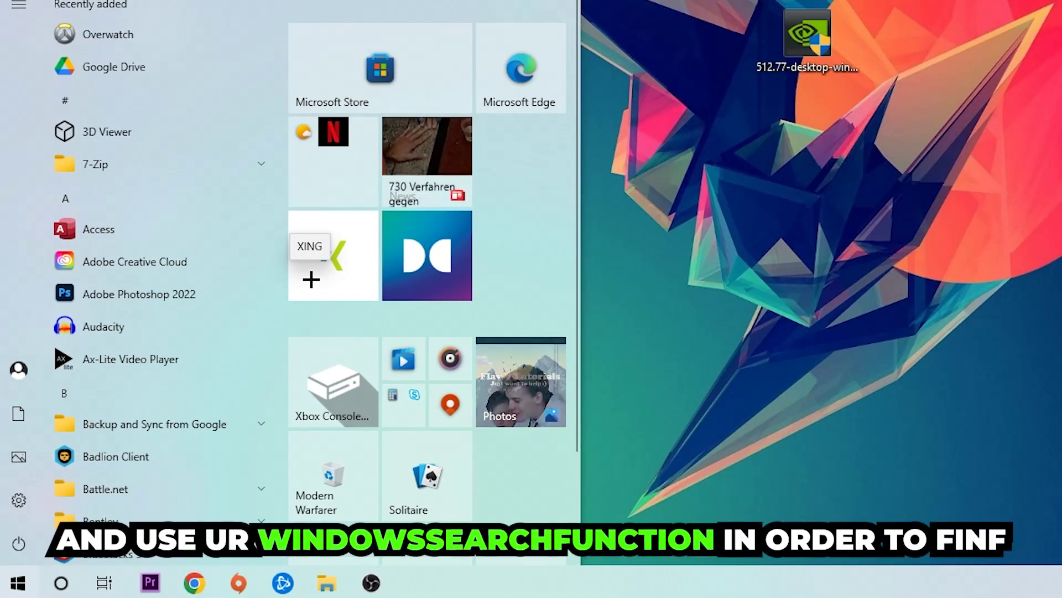
type("wind")
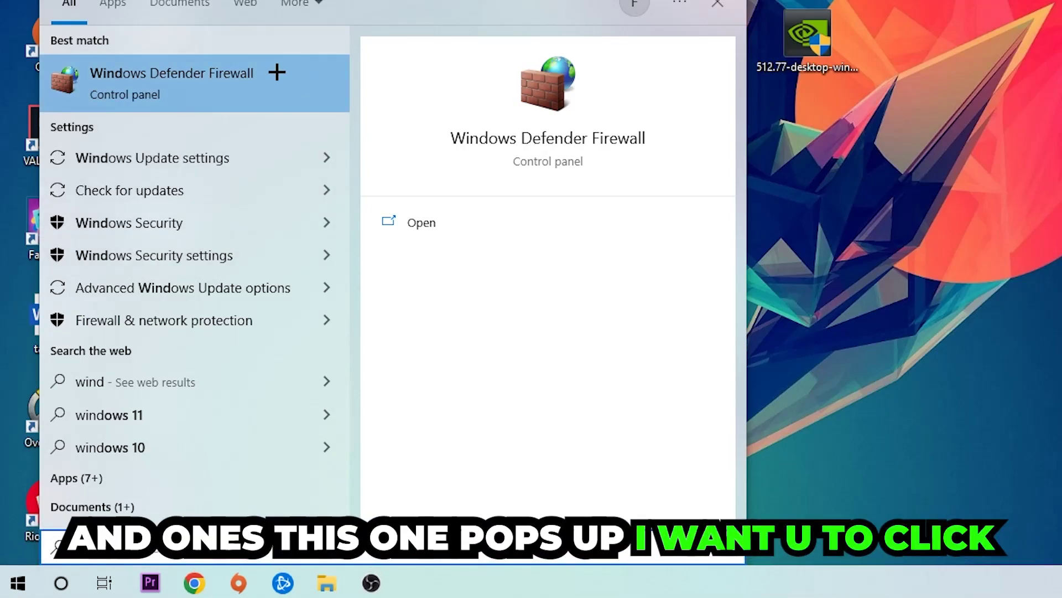
Step: Launch Windows Defender Firewall from search, view its allowed apps list, and enable Change settings
left_click(267, 103)
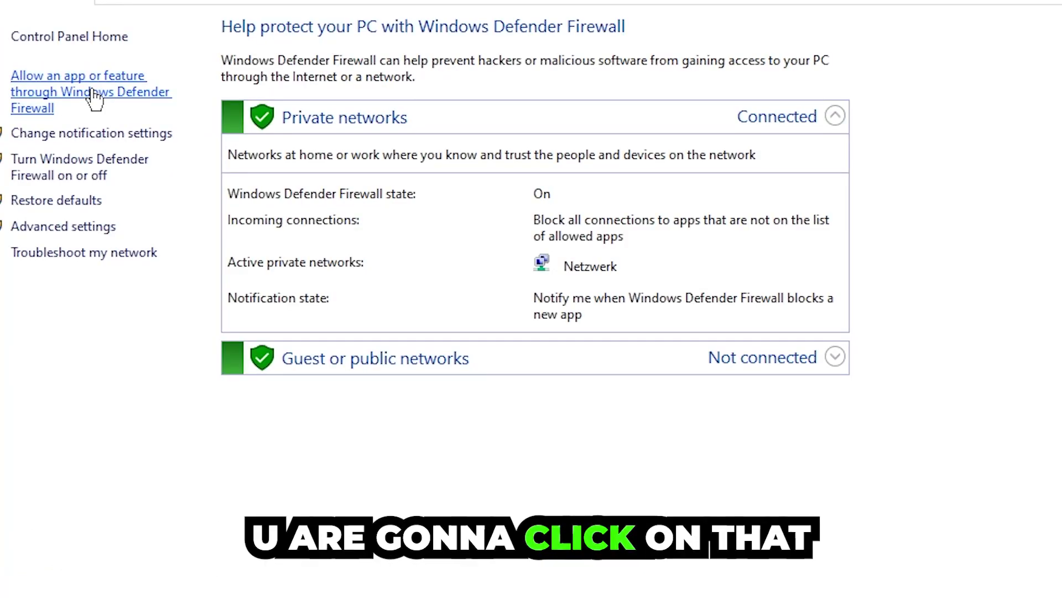
left_click(96, 98)
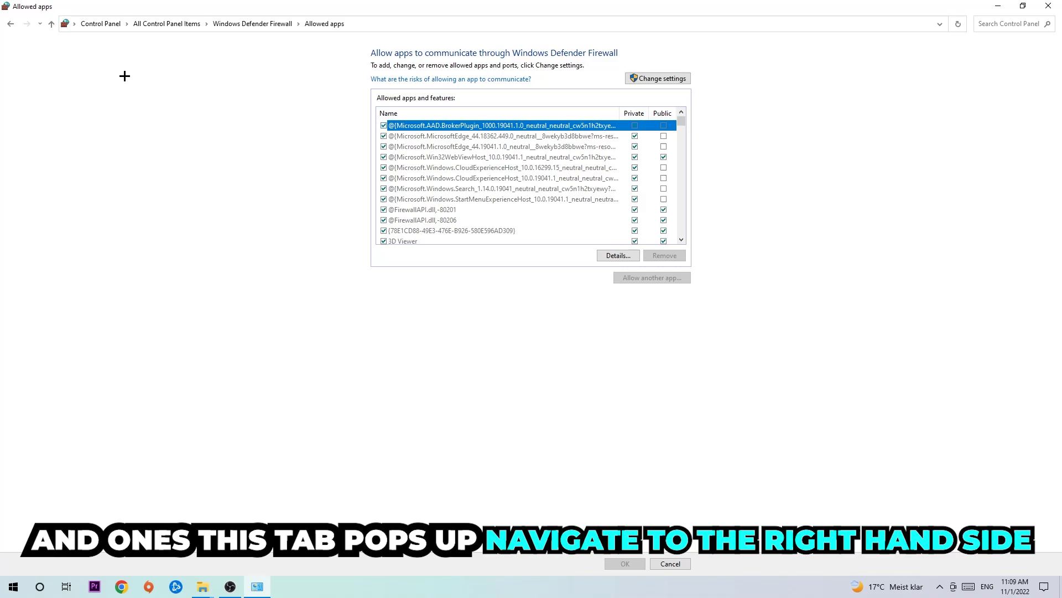
left_click(669, 82)
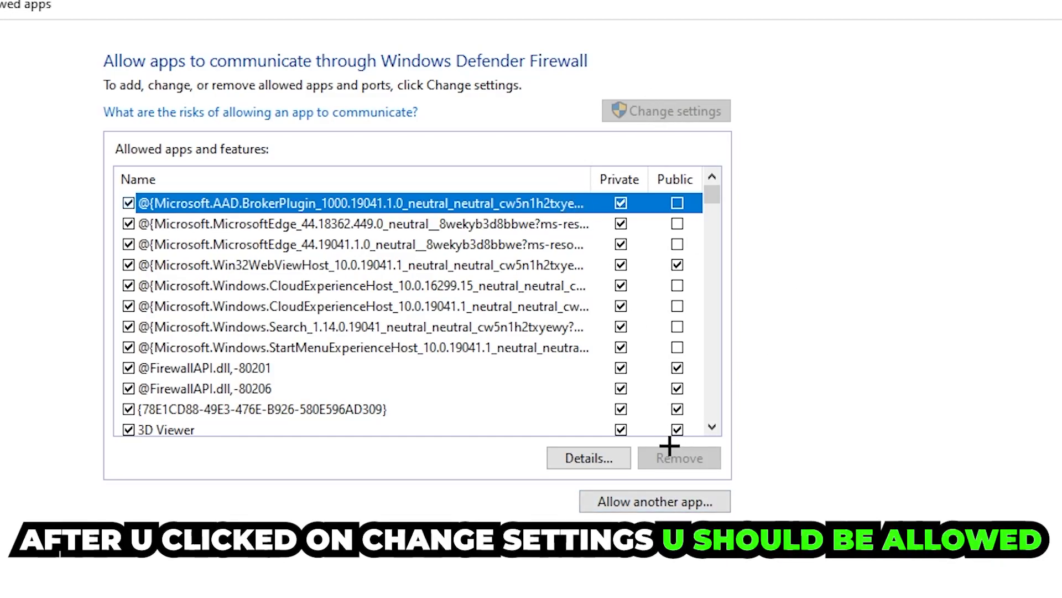
left_click(642, 499)
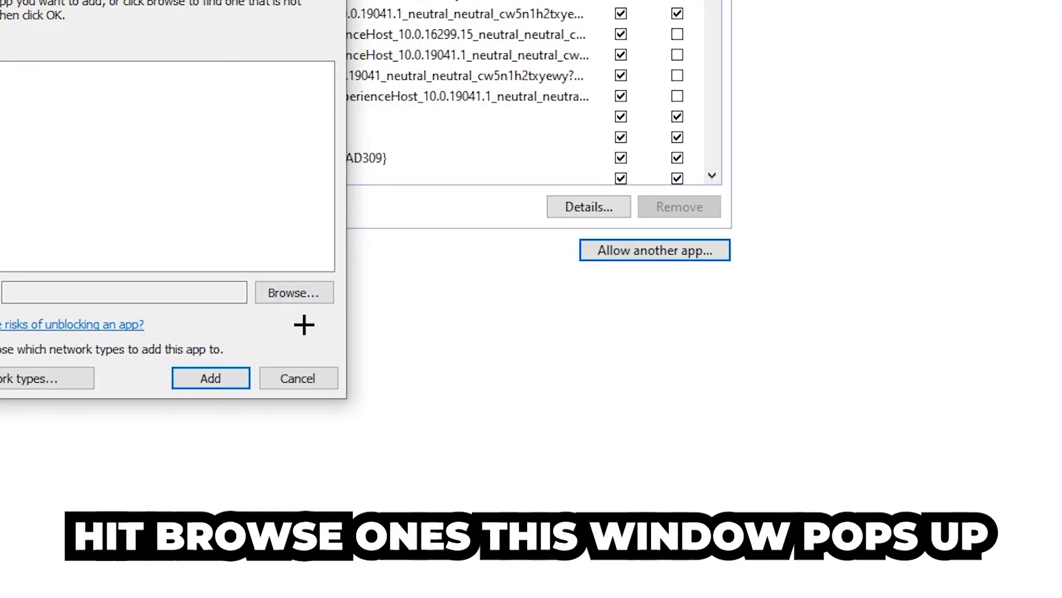
left_click(286, 294)
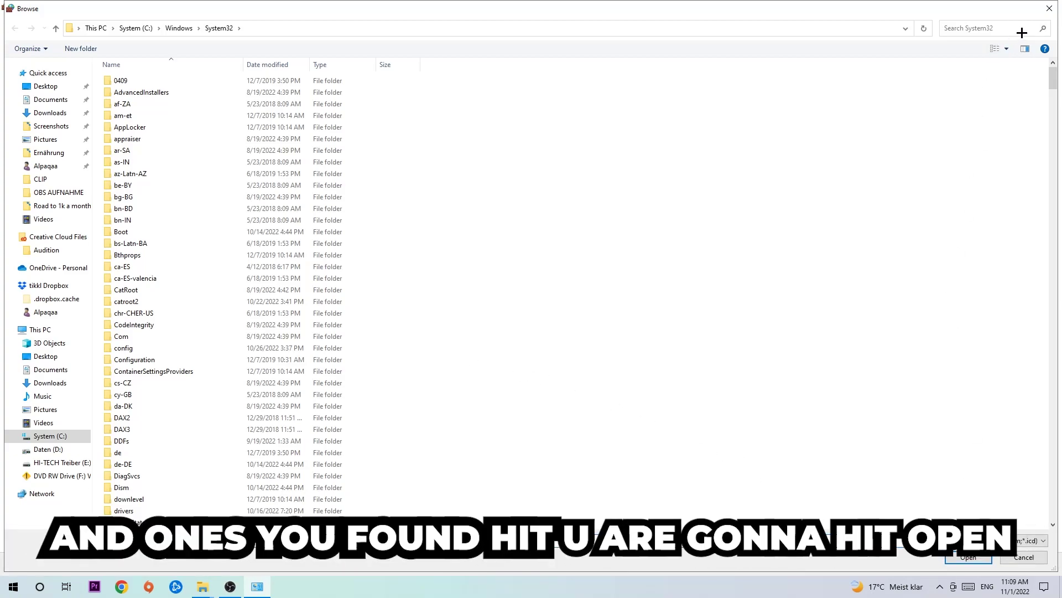
left_click(1048, 12)
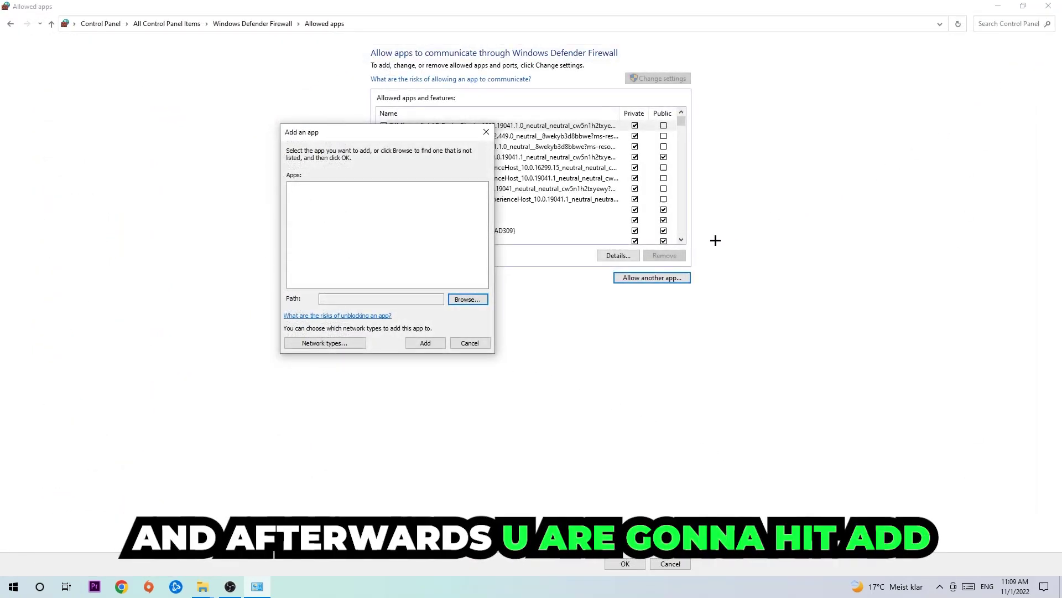
left_click(487, 133)
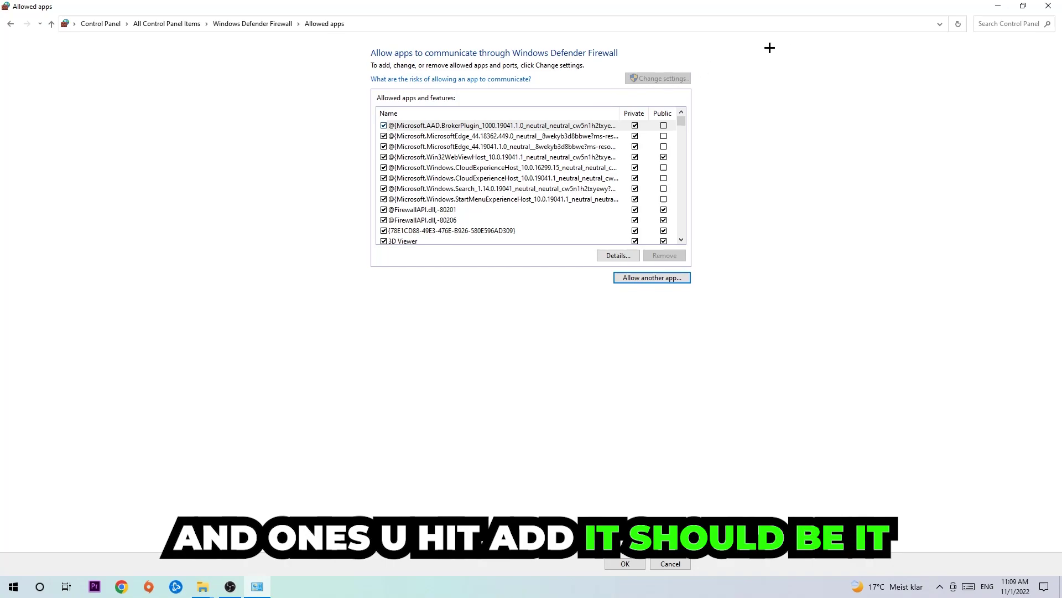